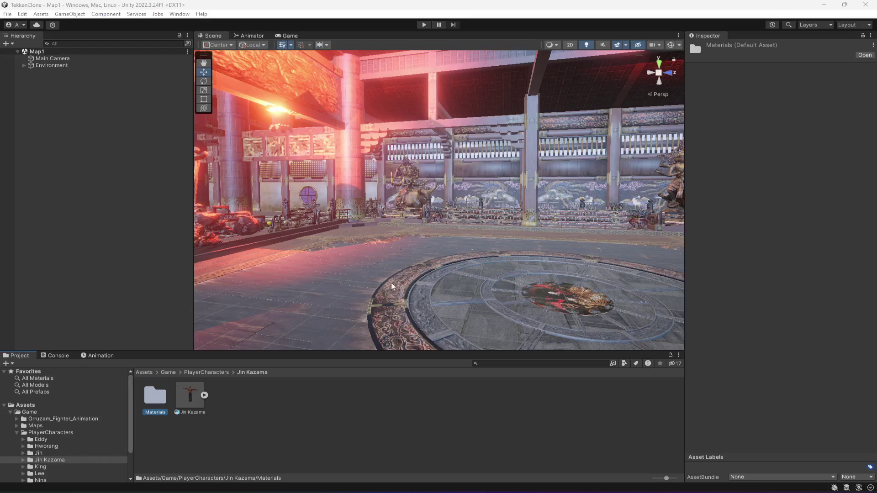
# Step: Inspect the Jin Kazama model's rig settings and look inside its Materials folder
pyautogui.moveTo(368, 227); pyautogui.dragTo(280, 372, button='right')
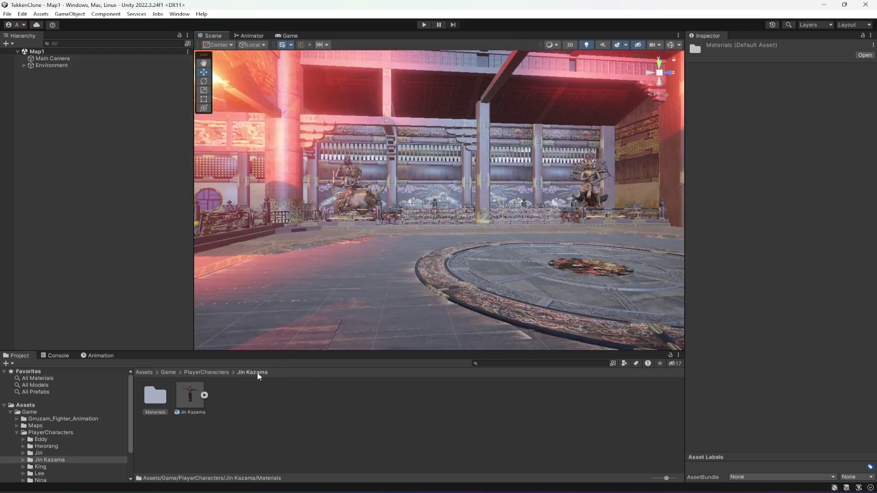
pyautogui.click(189, 403)
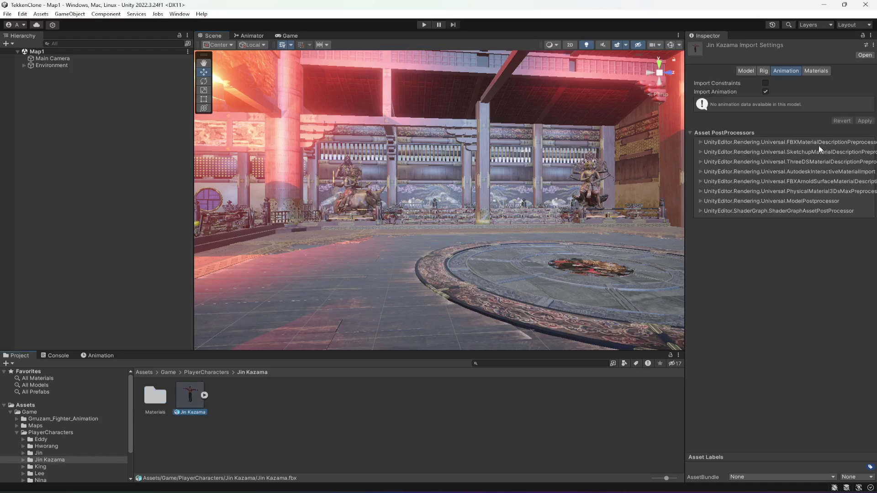
pyautogui.click(764, 71)
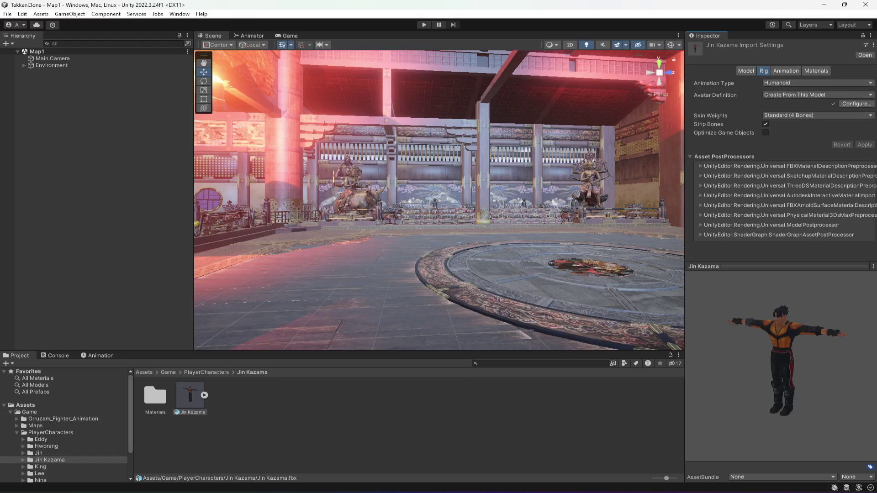
pyautogui.doubleClick(155, 402)
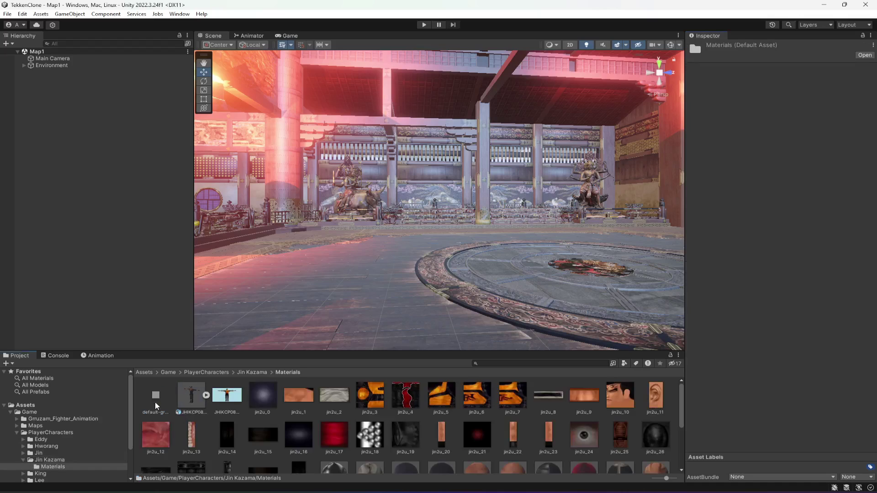
pyautogui.click(252, 373)
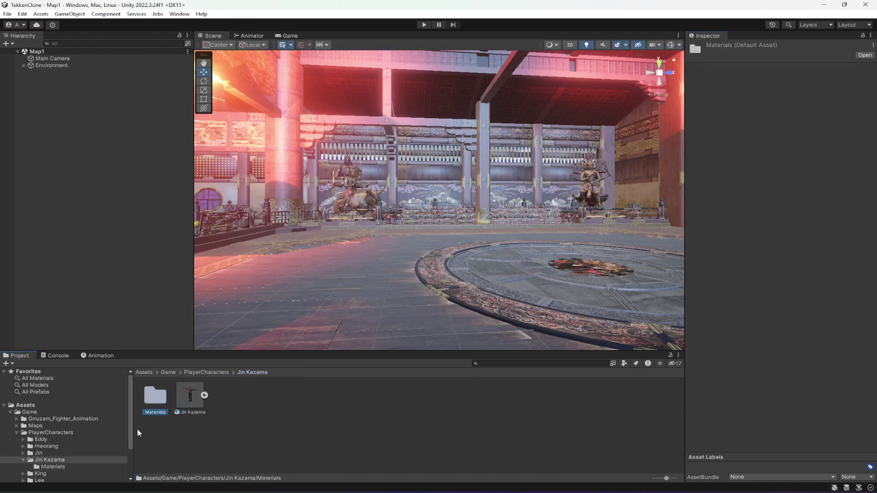
# Step: Rename the Jin Kazama Materials folder to TM
pyautogui.rightClick(155, 398)
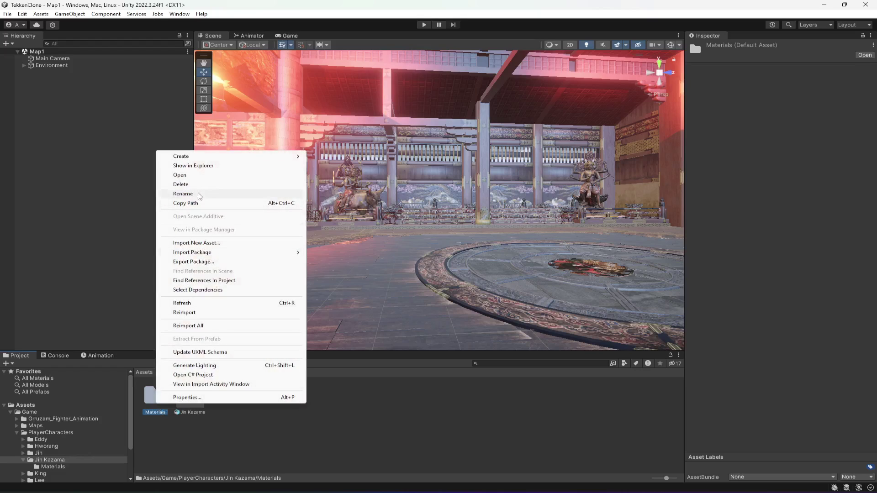
pyautogui.click(199, 194)
pyautogui.write('TM')
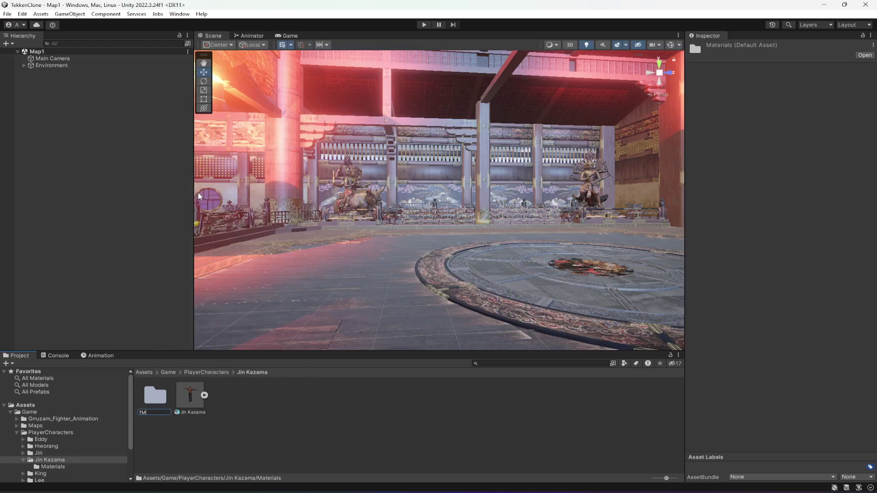
pyautogui.click(195, 408)
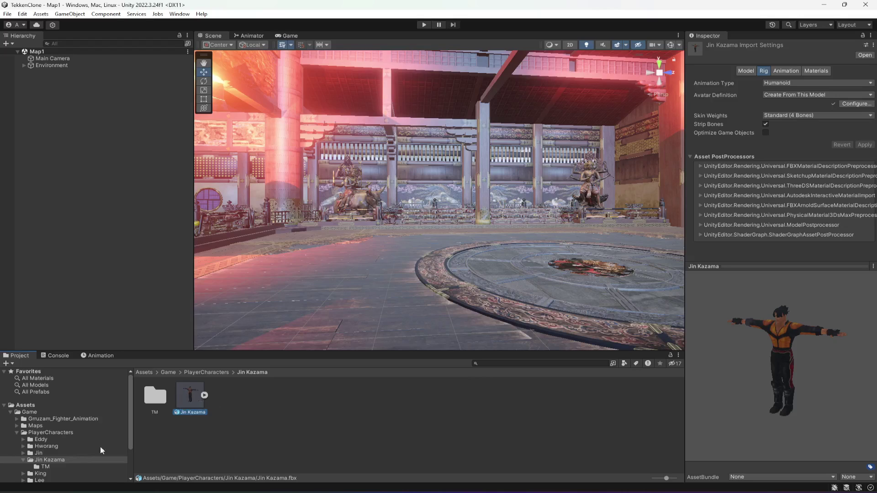
# Step: Duplicate Eddy's animator controller in the PlayerCharacters/Eddy folder
pyautogui.click(39, 453)
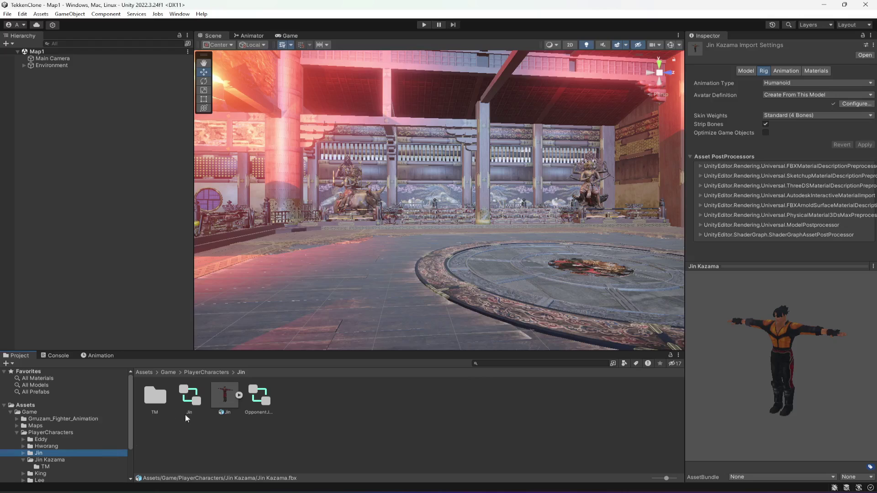
pyautogui.click(55, 447)
pyautogui.click(48, 441)
pyautogui.click(192, 397)
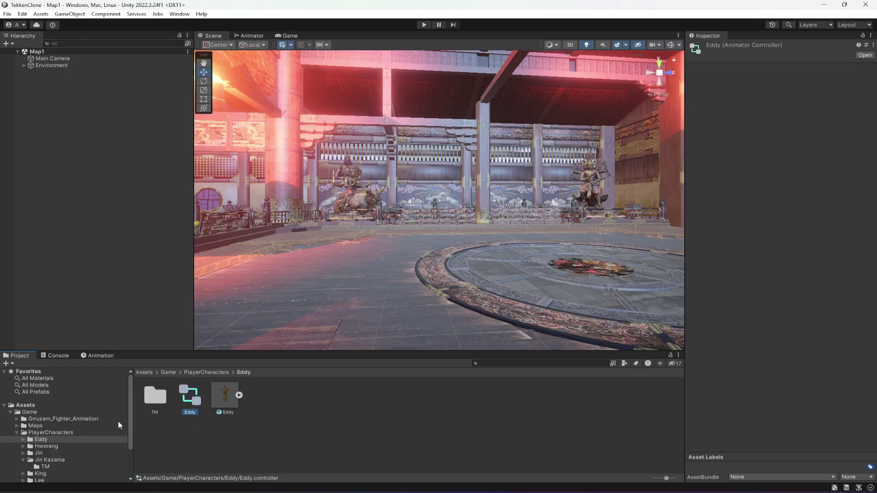
pyautogui.scroll(-3, 40, 448)
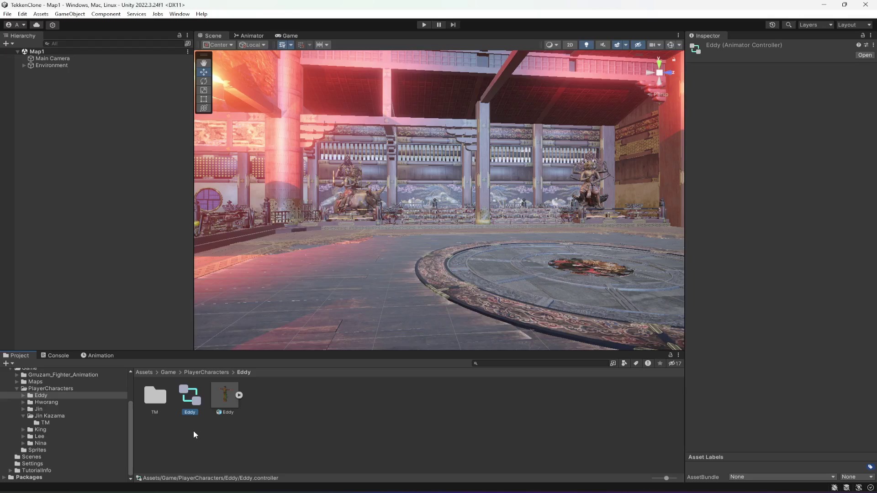
pyautogui.hotkey('ctrl', 'd')
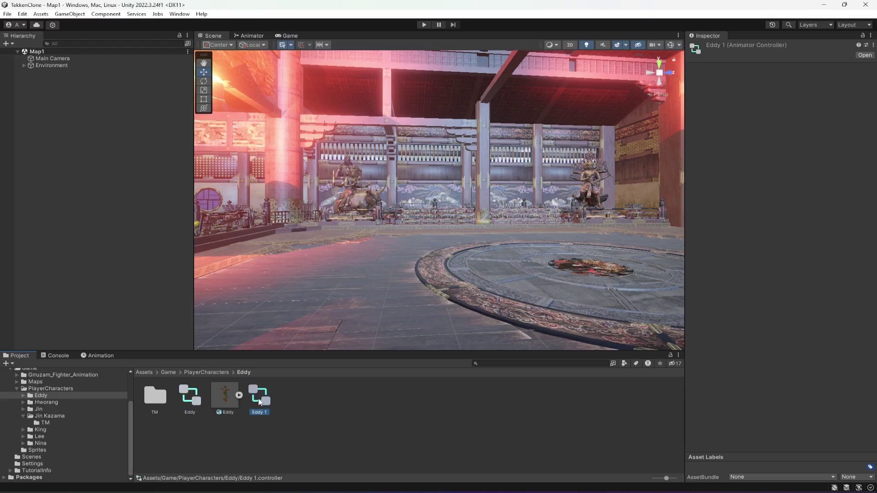
# Step: Move the Eddy 1 copy into the Jin Kazama folder and rename it JinKazama
pyautogui.moveTo(262, 406); pyautogui.dragTo(46, 415)
pyautogui.click(51, 416)
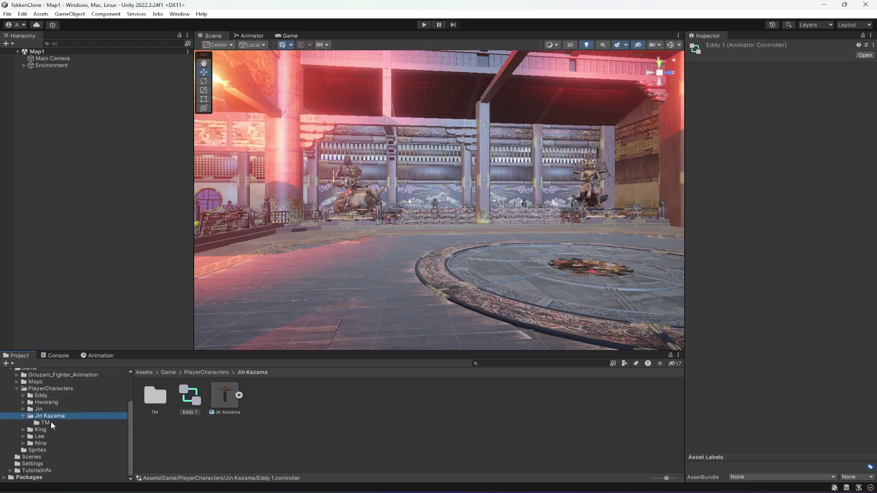
pyautogui.rightClick(186, 407)
pyautogui.click(221, 193)
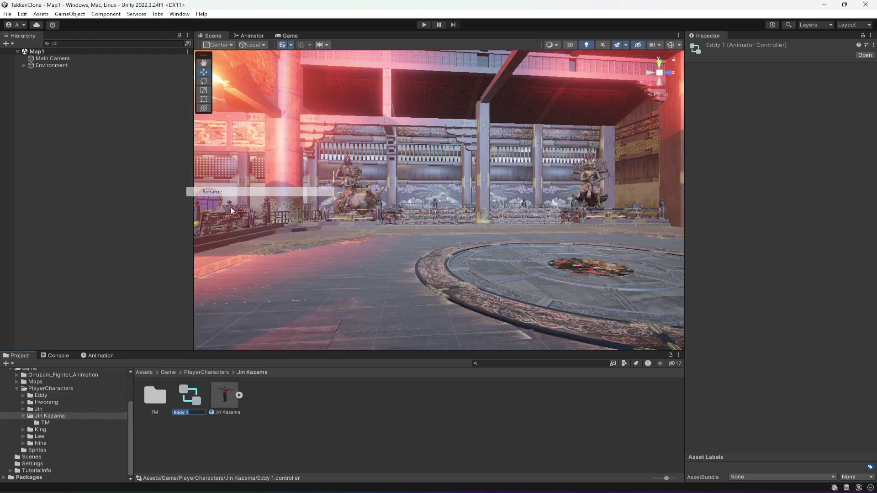
pyautogui.write('Jin')
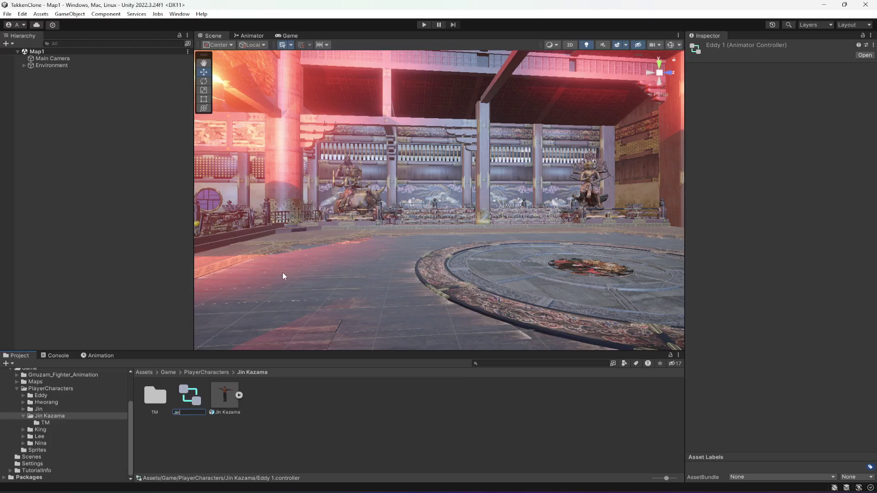
pyautogui.write('Kazama')
pyautogui.press('Return')
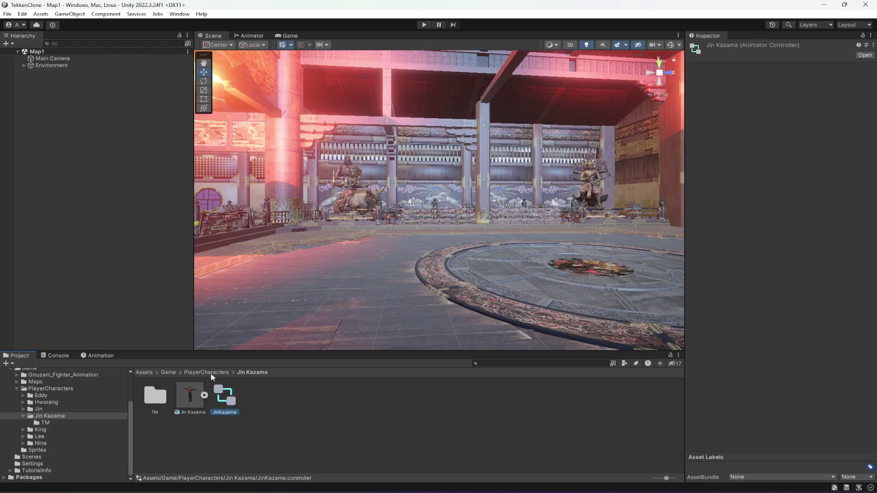
# Step: Open the JinKazama graph, load HitDamageAnimation's clip, play it and lock the Inspector
pyautogui.doubleClick(216, 390)
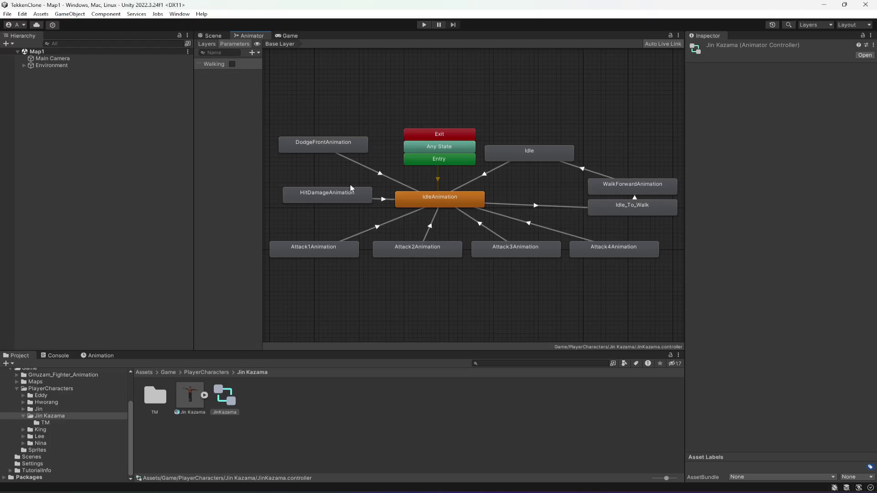
pyautogui.click(351, 196)
pyautogui.doubleClick(349, 199)
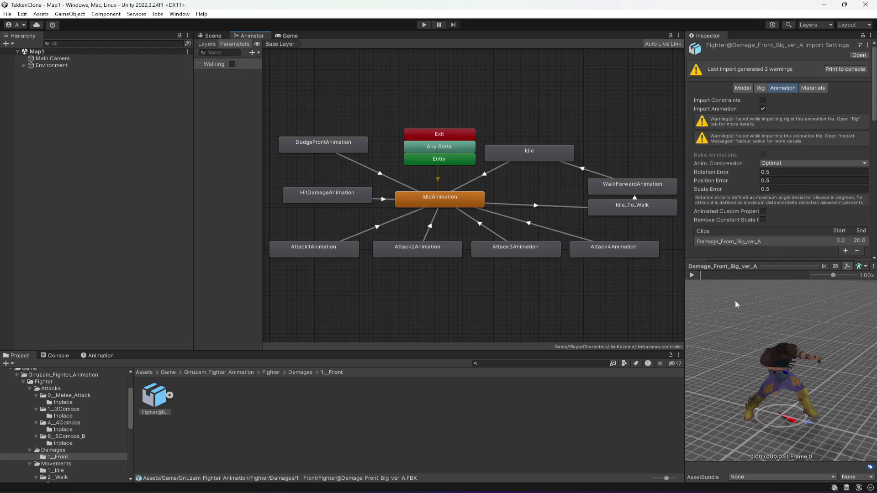
pyautogui.click(691, 275)
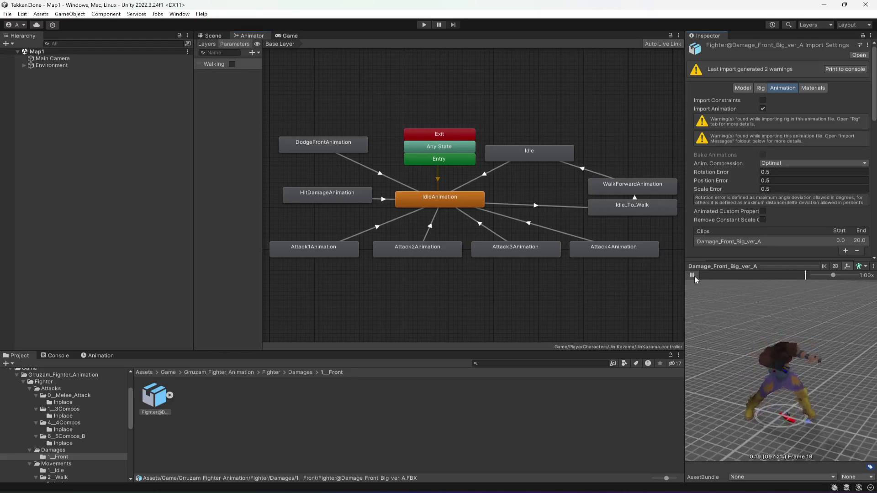
pyautogui.click(863, 35)
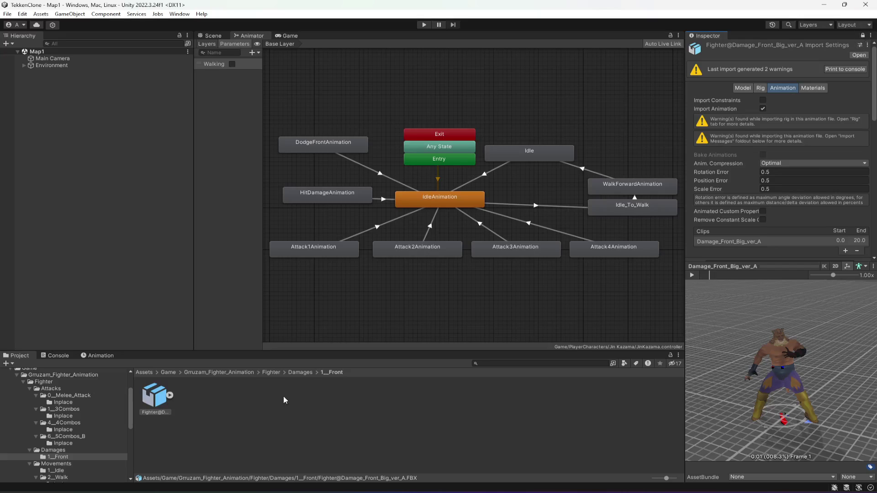
# Step: Play the hit-damage clip preview on the Jin Kazama model, then select the JinKazama controller
pyautogui.click(17, 375)
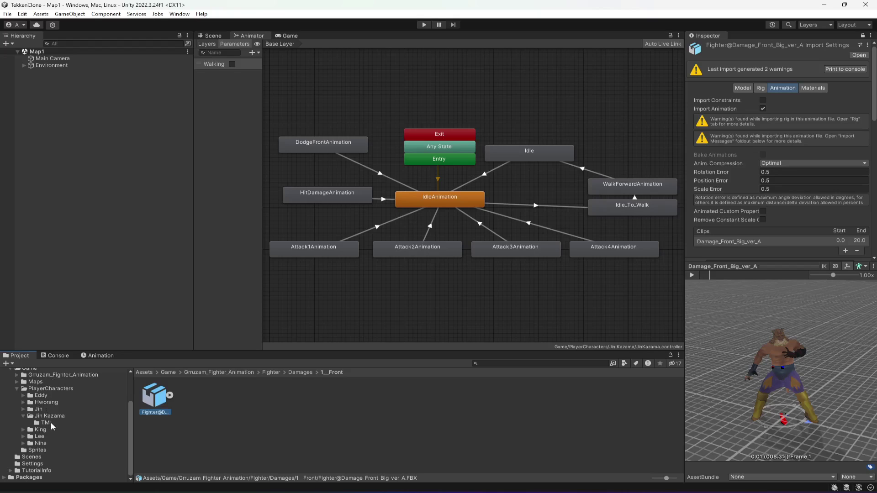
pyautogui.click(49, 416)
pyautogui.moveTo(190, 396); pyautogui.dragTo(830, 328)
pyautogui.click(691, 275)
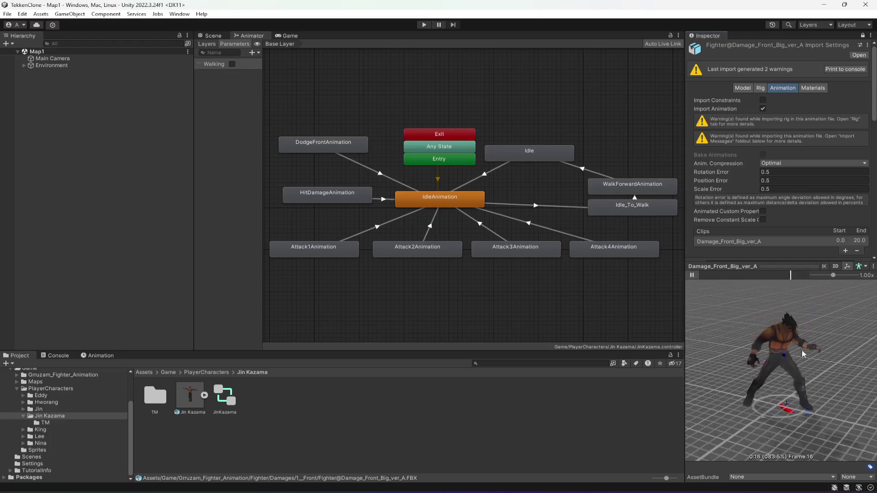
pyautogui.click(217, 403)
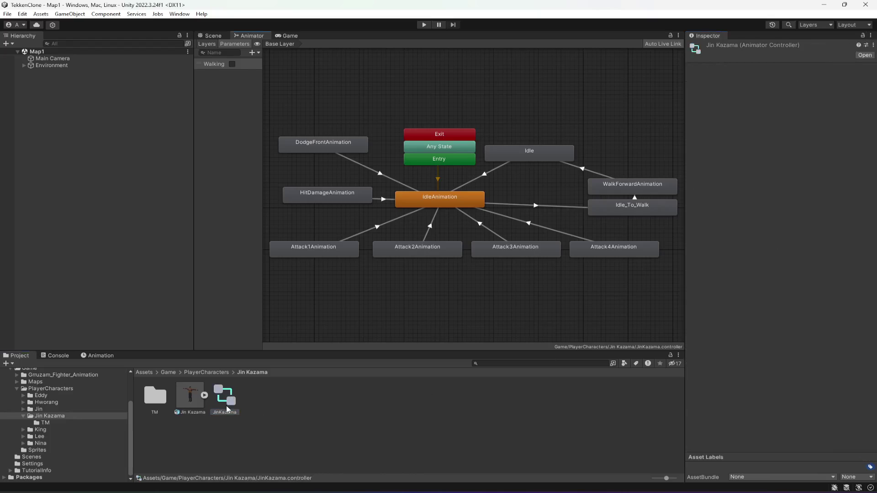
# Step: Return to the arena Scene view and check material remapping for the model in TM
pyautogui.click(189, 400)
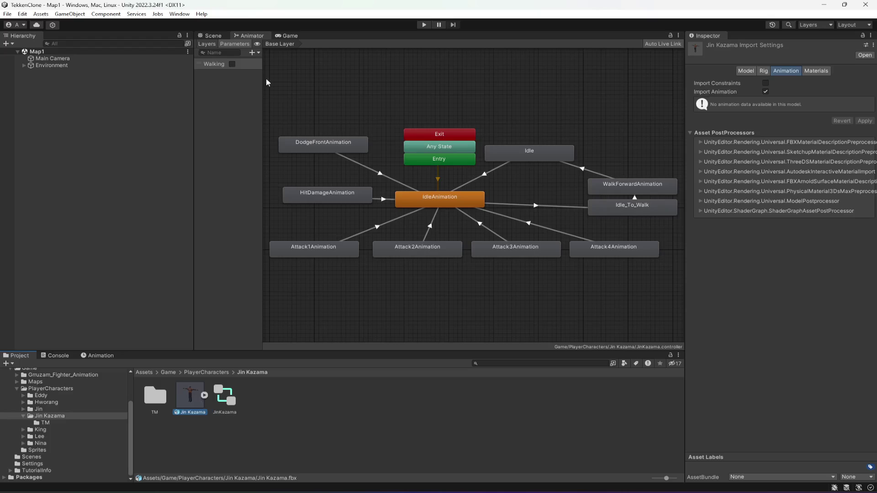
pyautogui.click(214, 36)
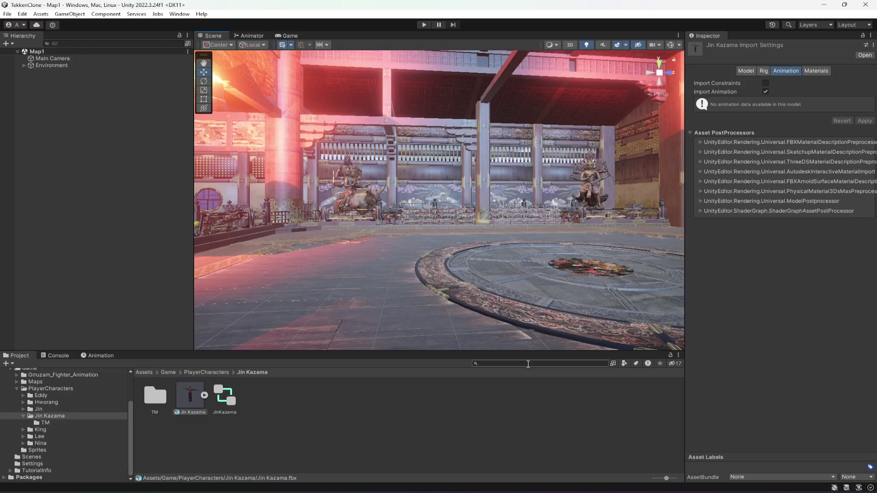
pyautogui.click(65, 421)
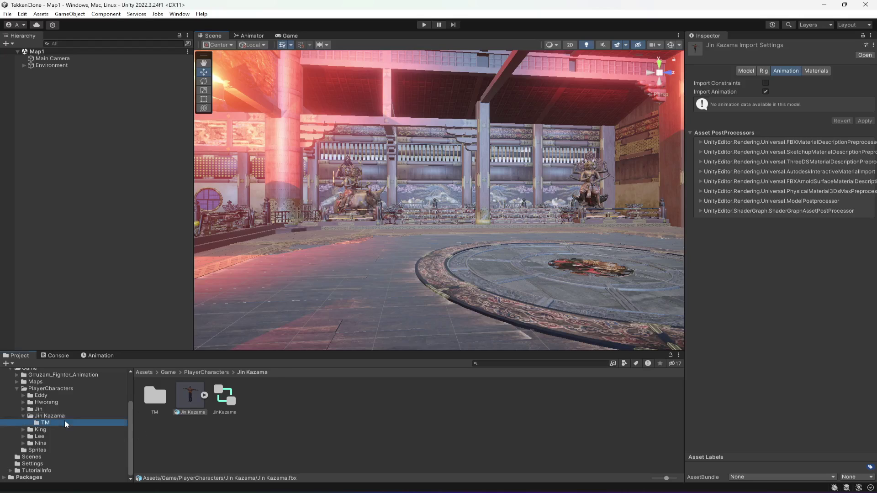
pyautogui.click(250, 372)
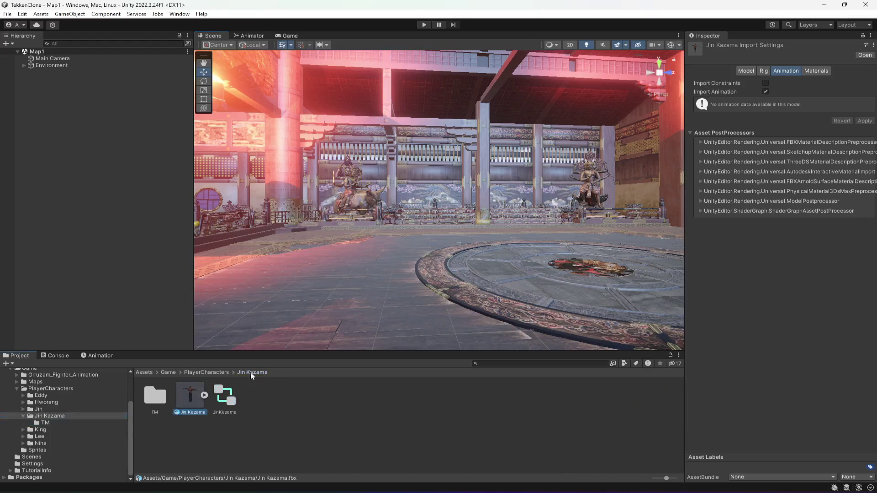
pyautogui.doubleClick(158, 401)
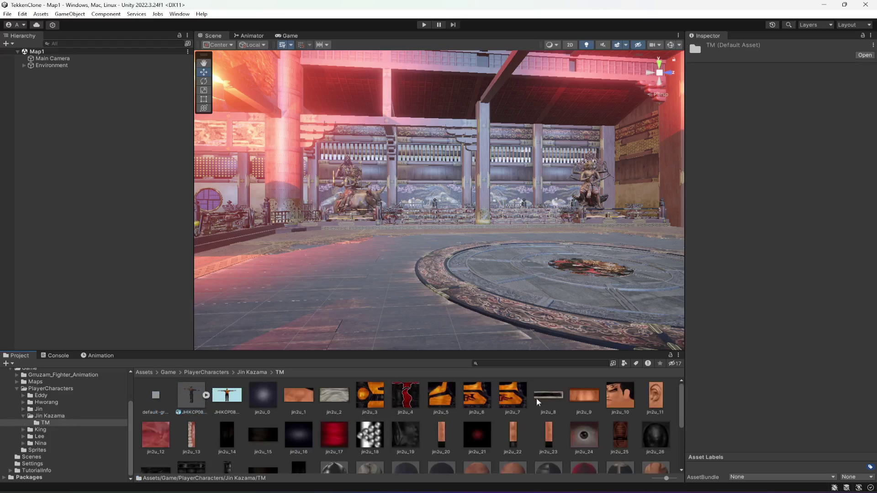
pyautogui.click(199, 413)
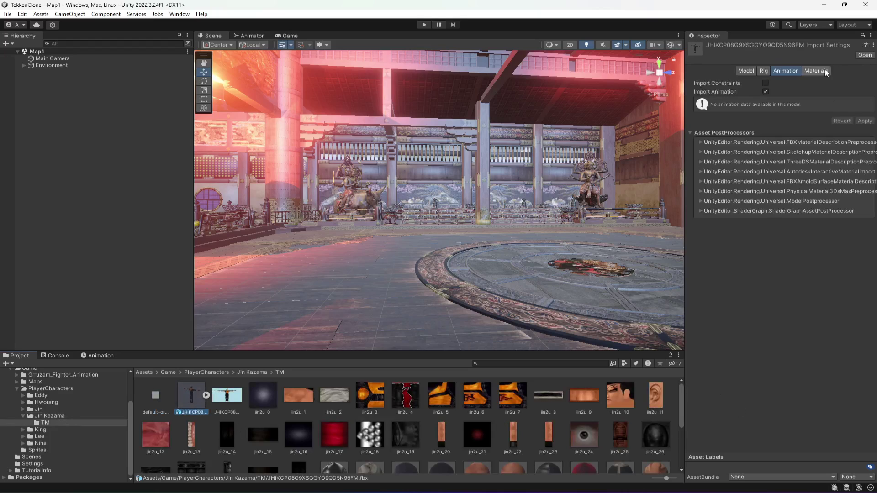
pyautogui.click(813, 71)
# Step: Re-enter Jin Kazama's TM folder via PlayerCharacters, reselect the model, then return to Jin Kazama
pyautogui.click(252, 372)
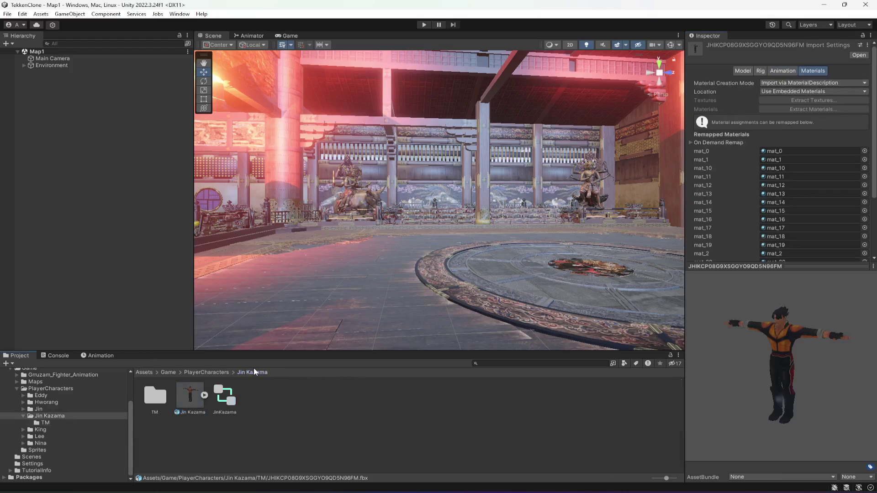
pyautogui.click(208, 372)
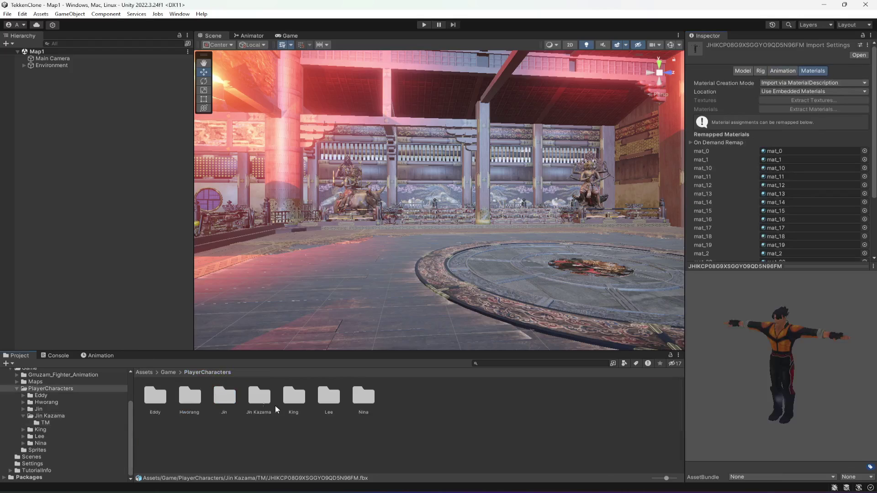
pyautogui.doubleClick(258, 396)
pyautogui.doubleClick(159, 399)
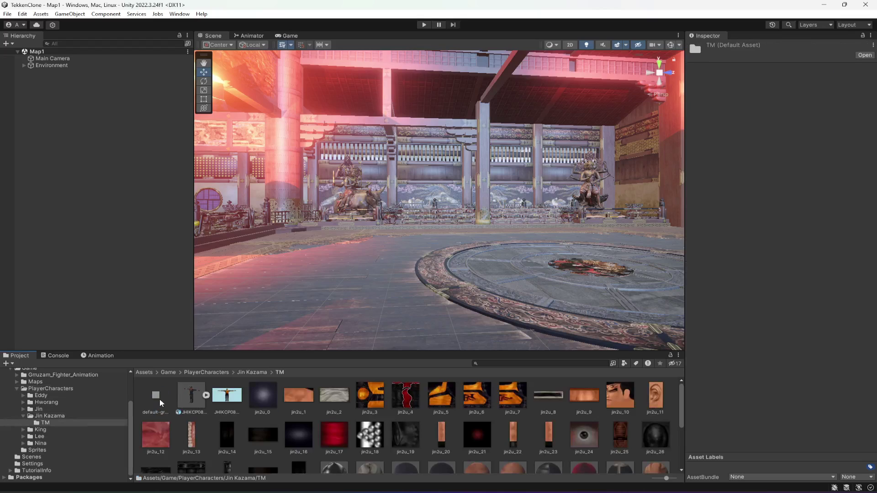
pyautogui.click(186, 400)
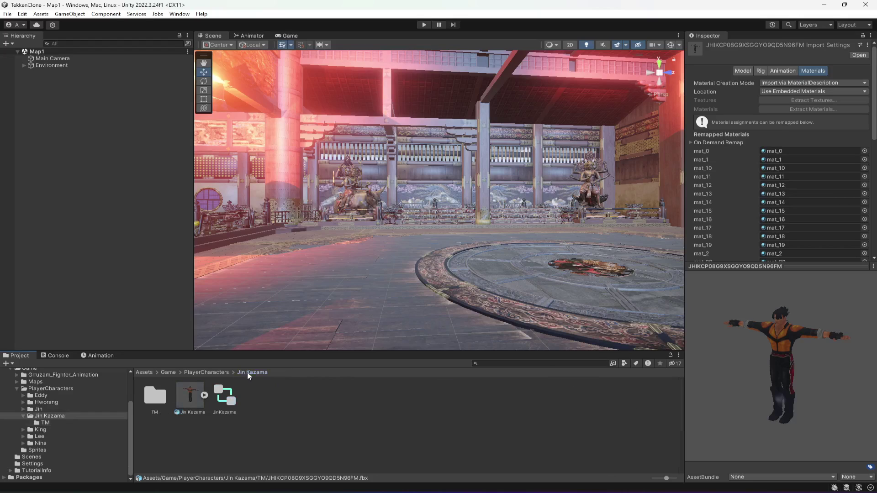
pyautogui.click(248, 372)
# Step: Verify the Jin Kazama model's Humanoid rig, compare with Eddy's folder, then reselect the model
pyautogui.click(198, 395)
pyautogui.click(759, 72)
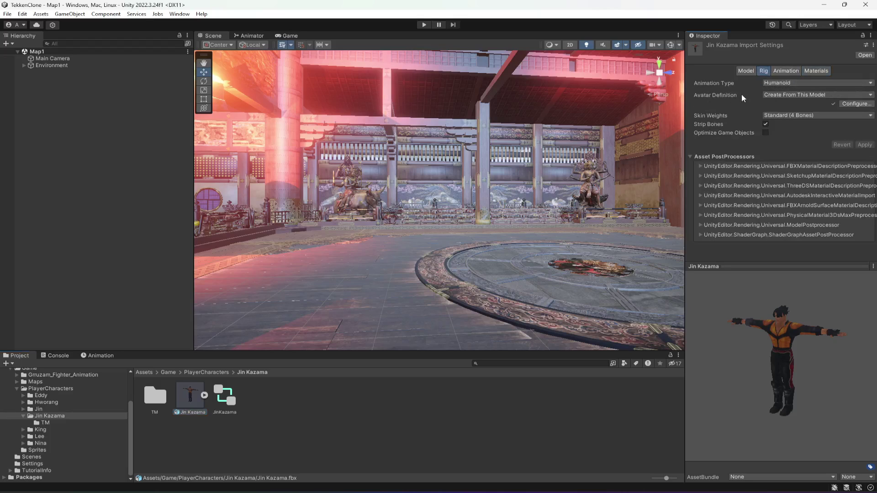
pyautogui.click(45, 395)
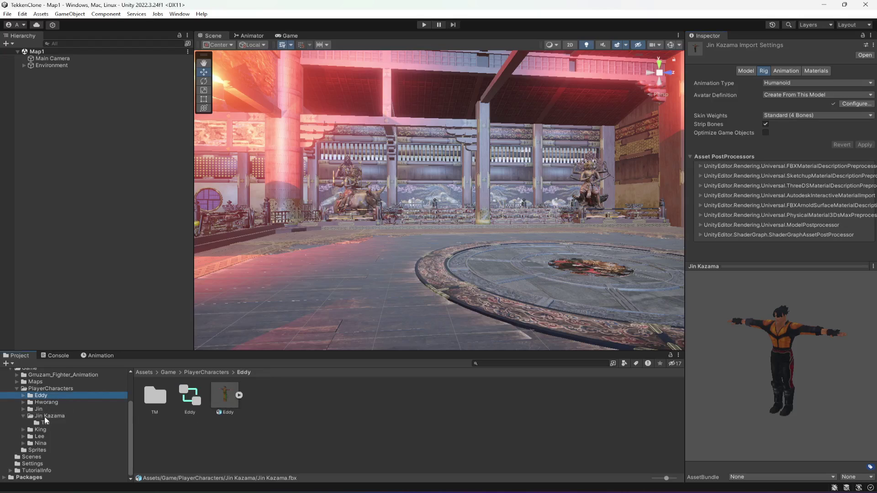
pyautogui.click(46, 416)
pyautogui.click(223, 398)
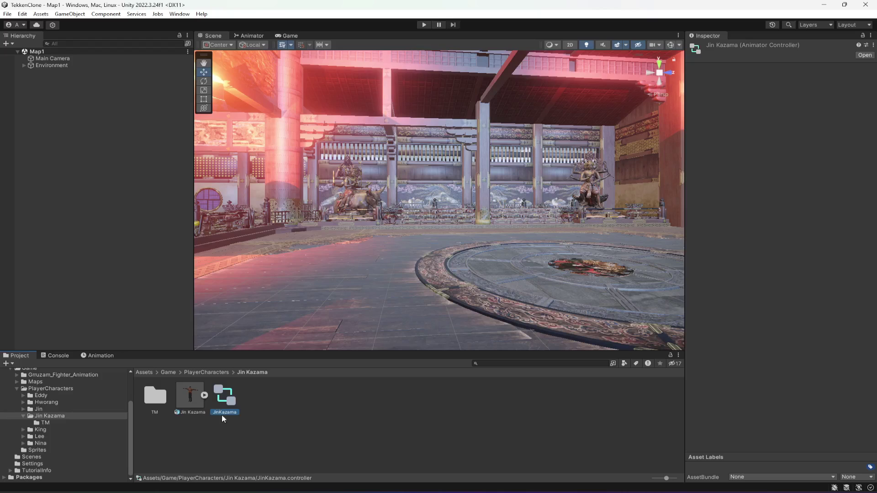
pyautogui.click(190, 401)
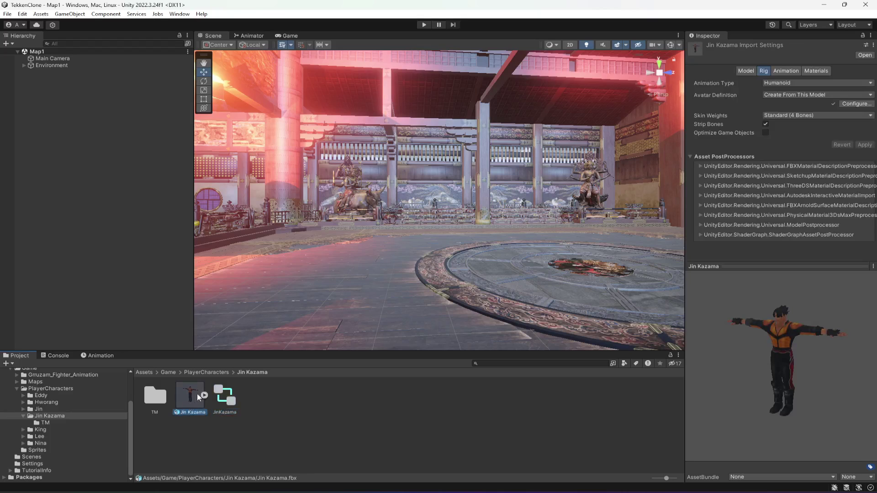
# Step: Preview Attack_Left_High_Kick, Attack_3combo_3 and Attack_5combo_B_2 from the JinKazama graph's states
pyautogui.doubleClick(225, 396)
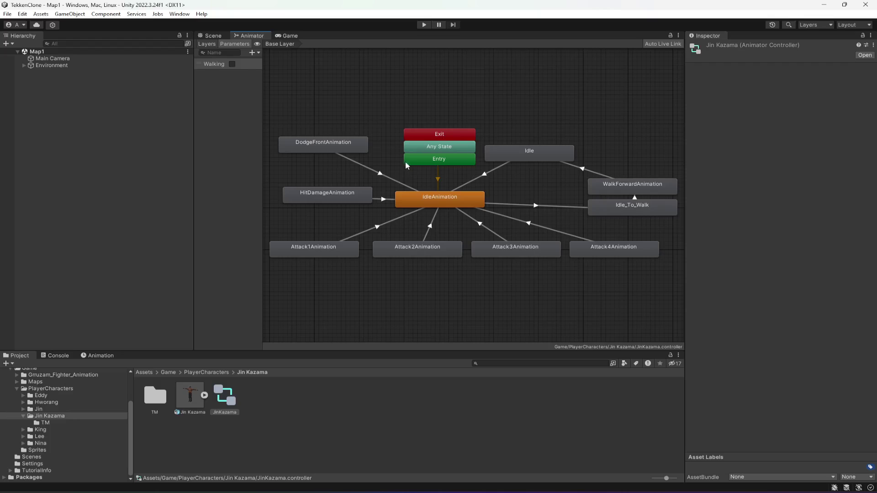
pyautogui.doubleClick(538, 250)
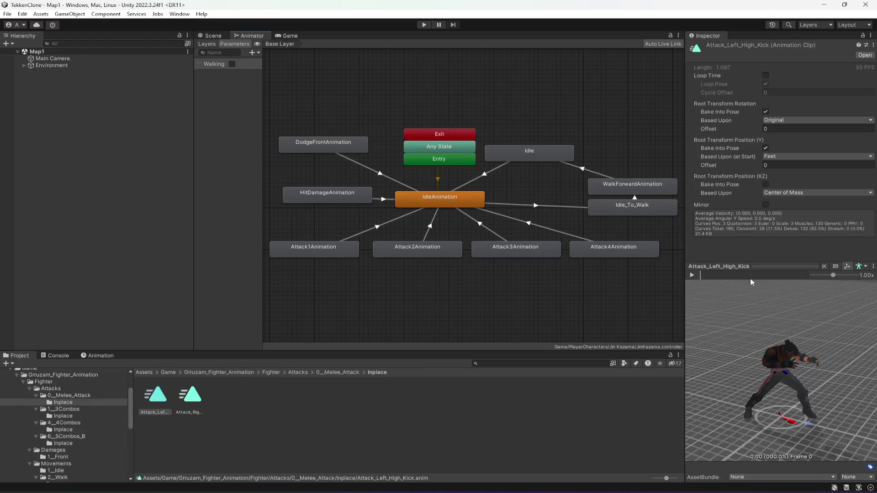
pyautogui.click(691, 275)
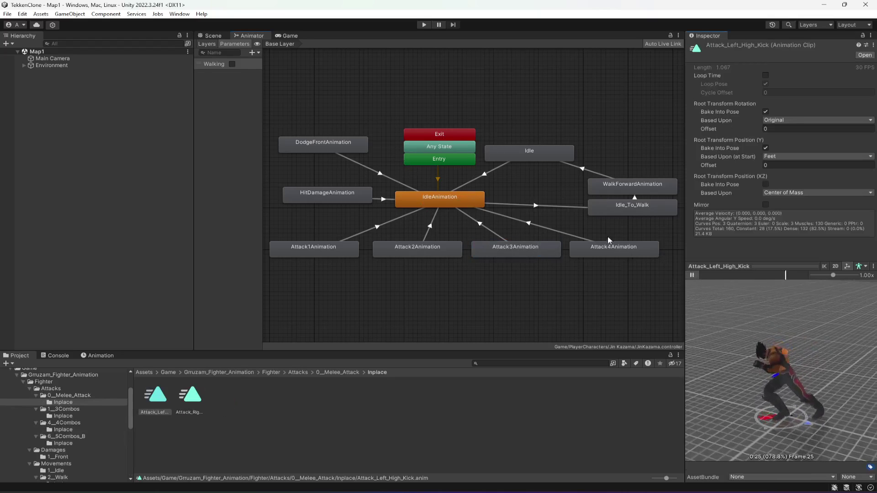
pyautogui.doubleClick(634, 254)
pyautogui.click(691, 275)
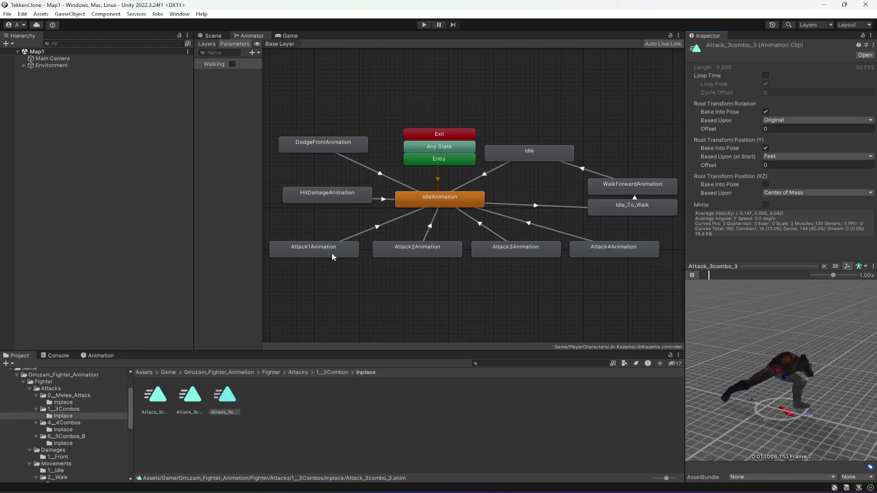
pyautogui.doubleClick(322, 248)
pyautogui.click(692, 276)
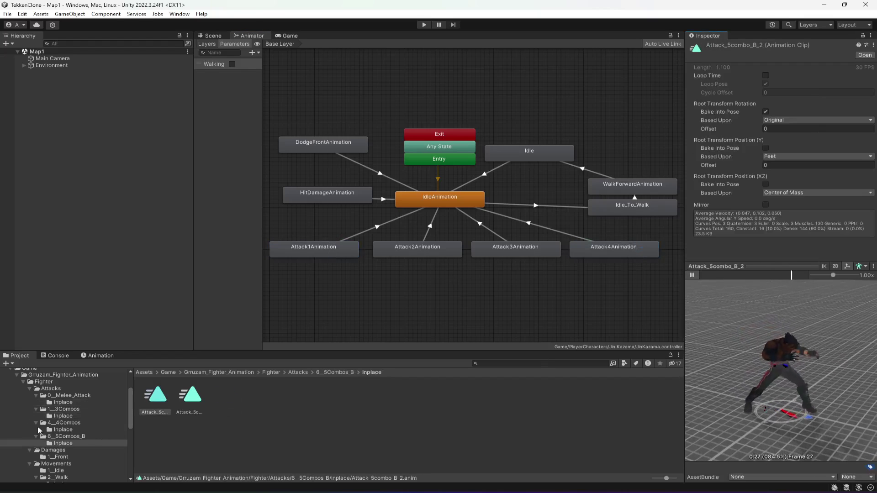
pyautogui.click(16, 375)
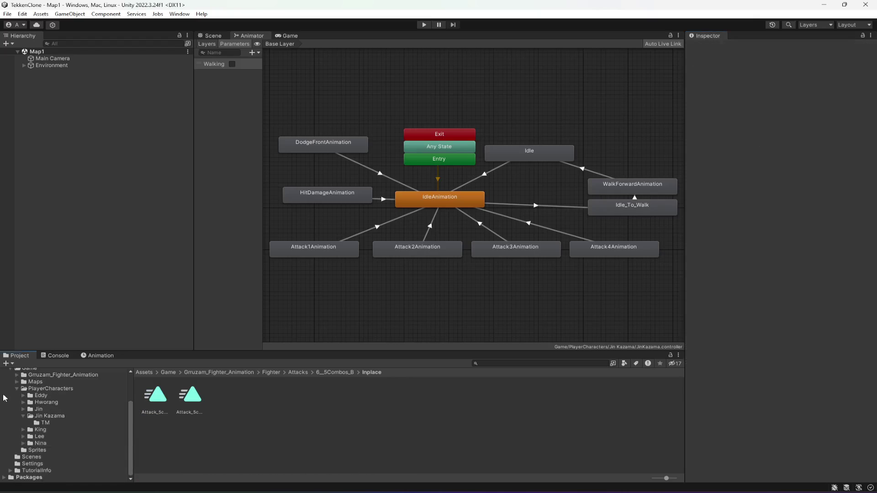
# Step: Browse Gruzam_Fighter_Animation, list PlayerCharacters' seven character folders, and switch to the Game view
pyautogui.click(16, 388)
pyautogui.click(51, 419)
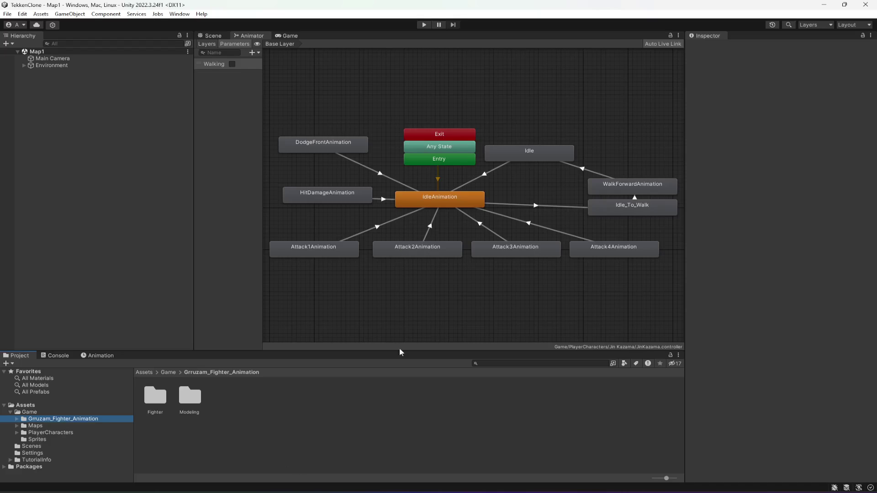
pyautogui.click(412, 427)
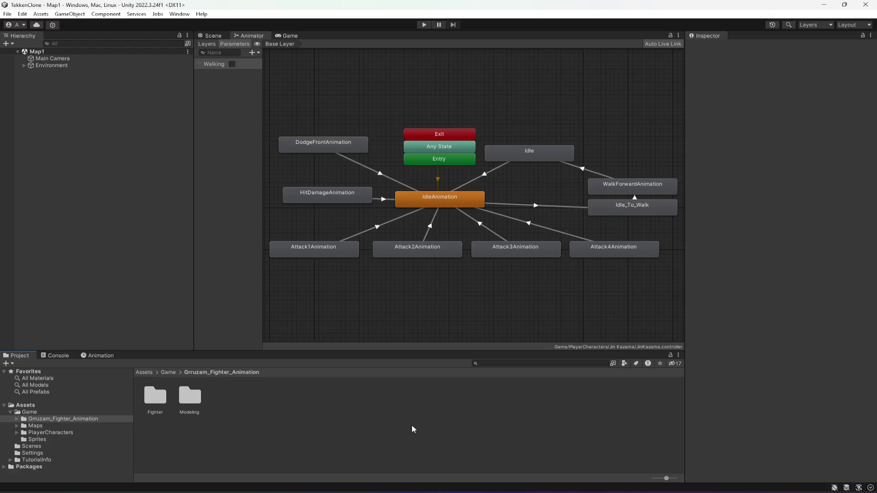
pyautogui.click(51, 433)
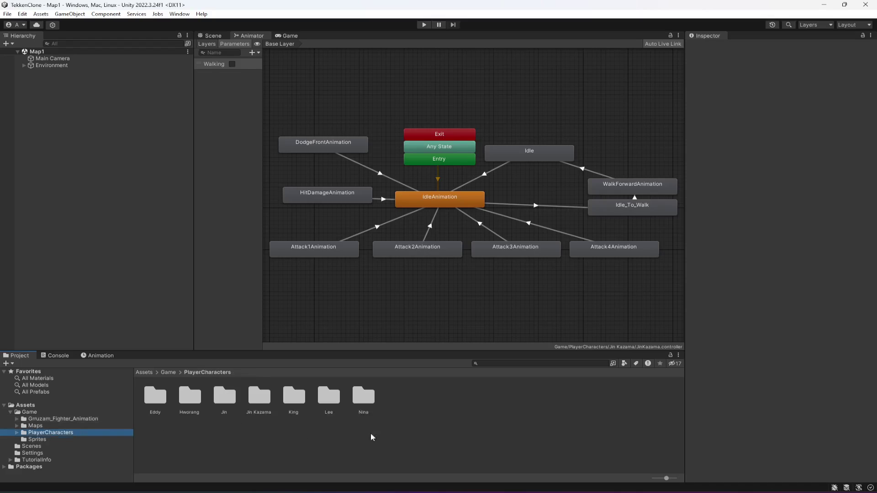
pyautogui.click(284, 36)
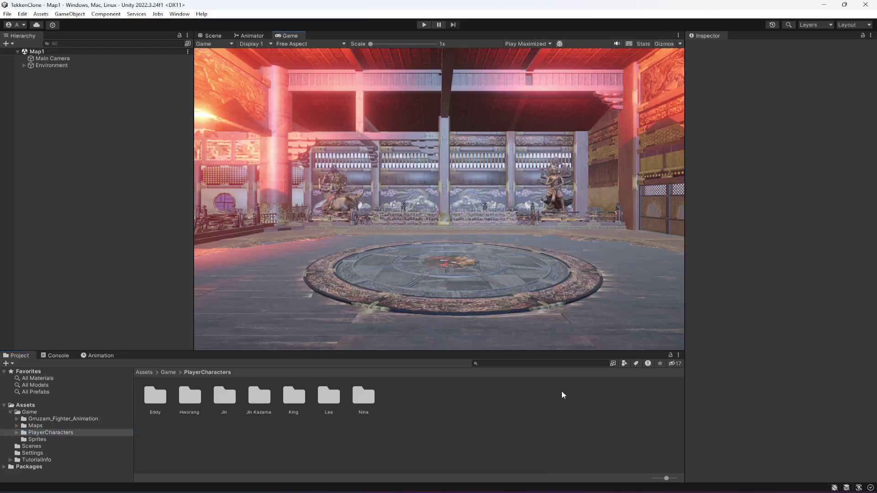